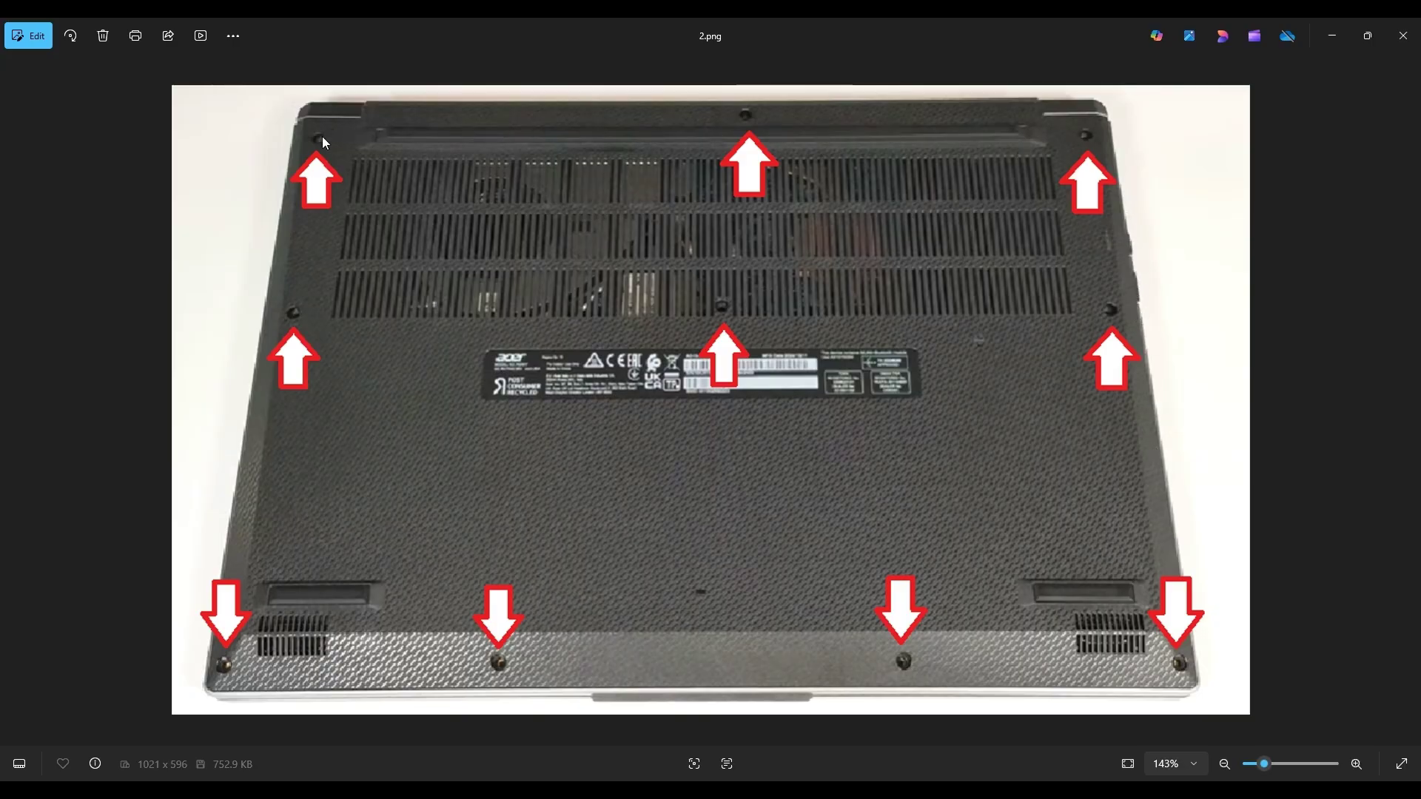
- Advance to 3.png, showing the opened laptop's battery, fan, heat pipe and SSD
{"action": "key", "text": "Right"}
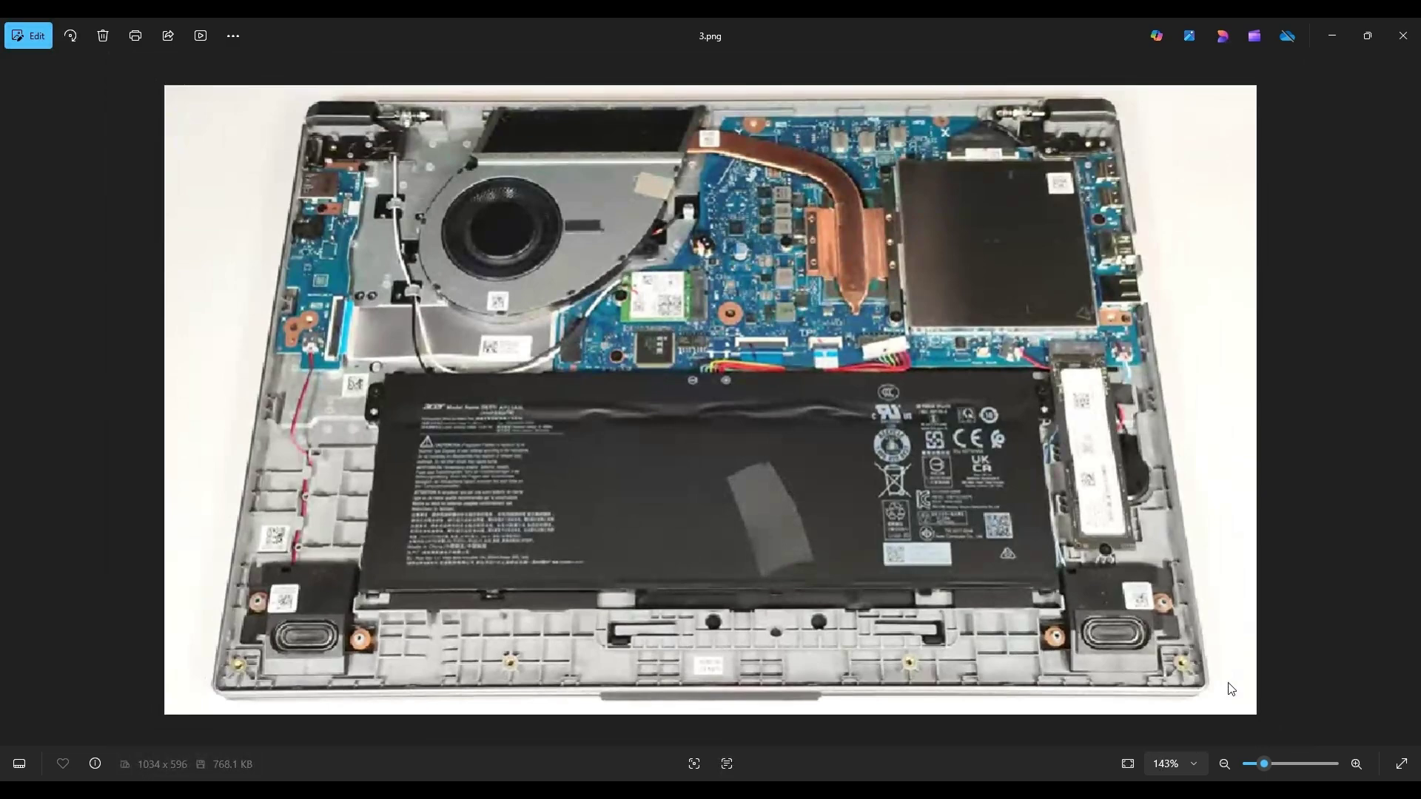
{"action": "scroll", "coordinate": [1230, 689], "scroll_direction": "up", "scroll_amount": 1}
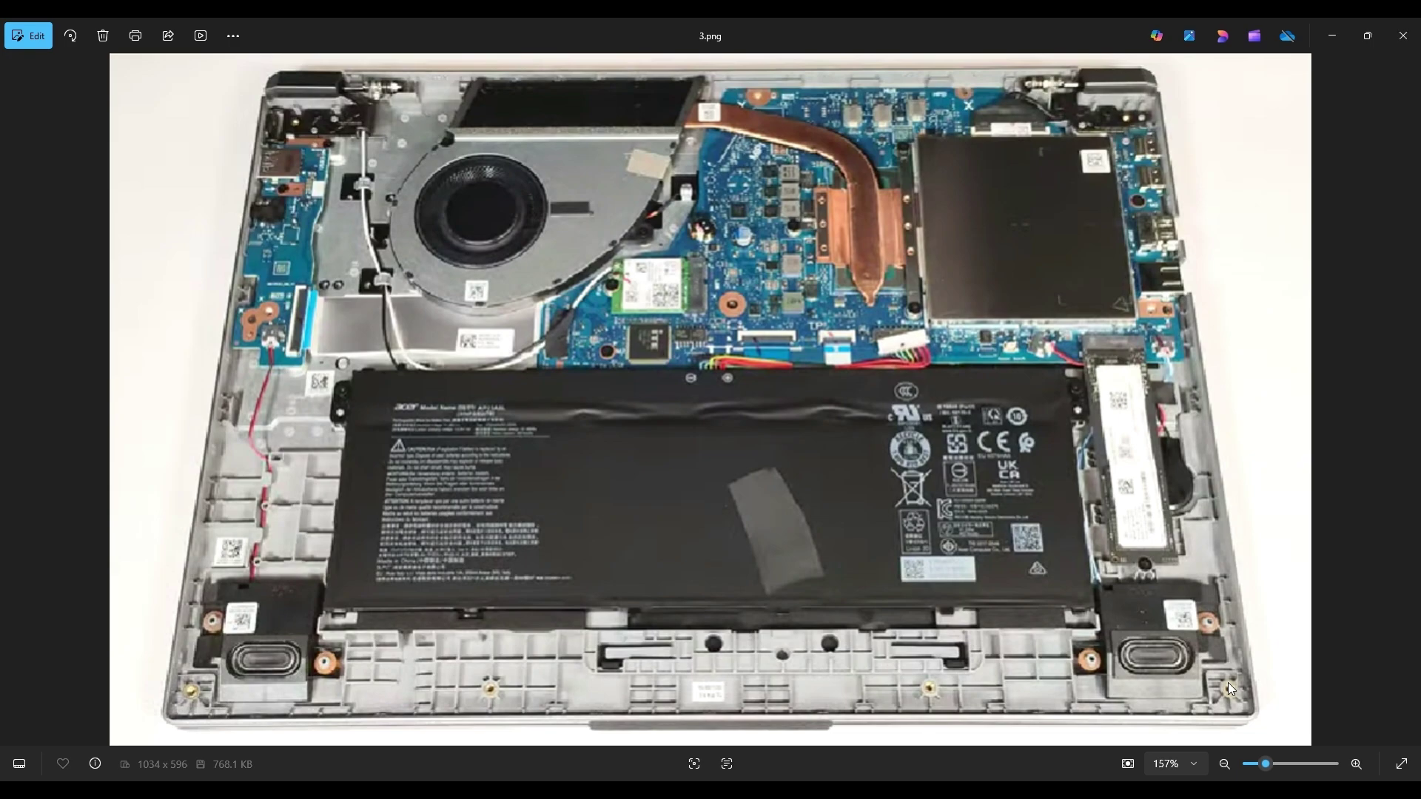
{"action": "scroll", "coordinate": [1229, 684], "scroll_direction": "down", "scroll_amount": 1}
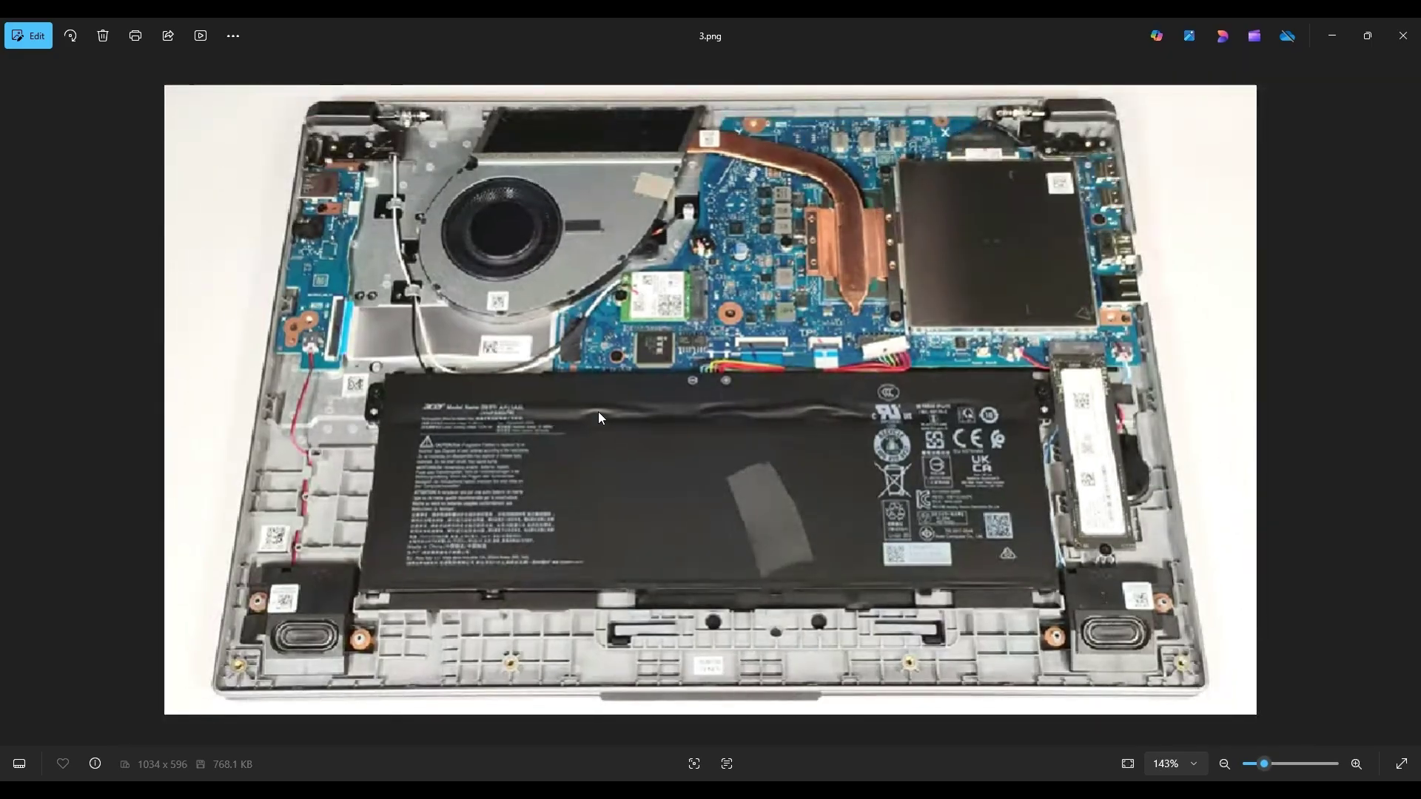
{"action": "scroll", "coordinate": [1280, 700], "scroll_direction": "up", "scroll_amount": 1}
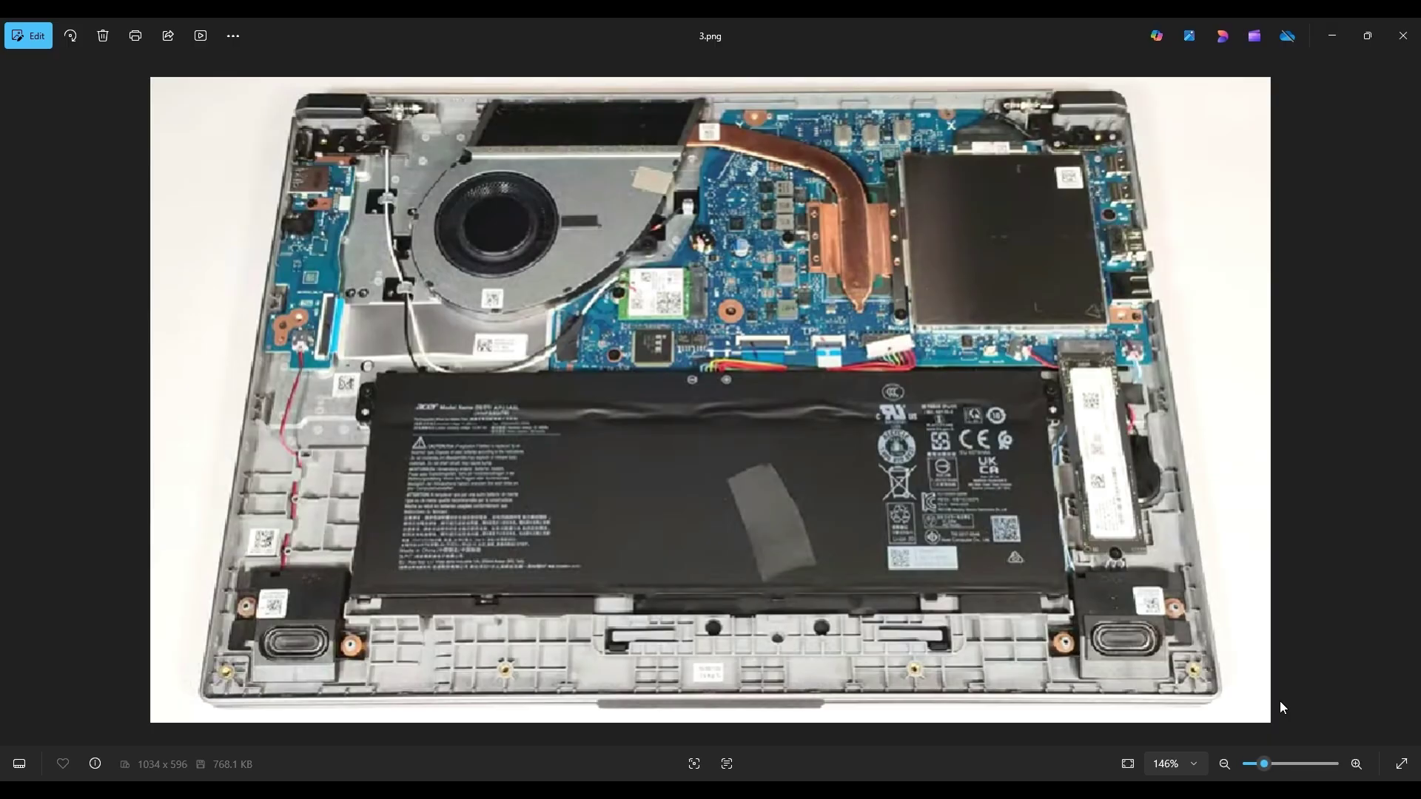
- Advance to 3-2.png, with arrows marking the battery's mounting points and connector
{"action": "key", "text": "Right"}
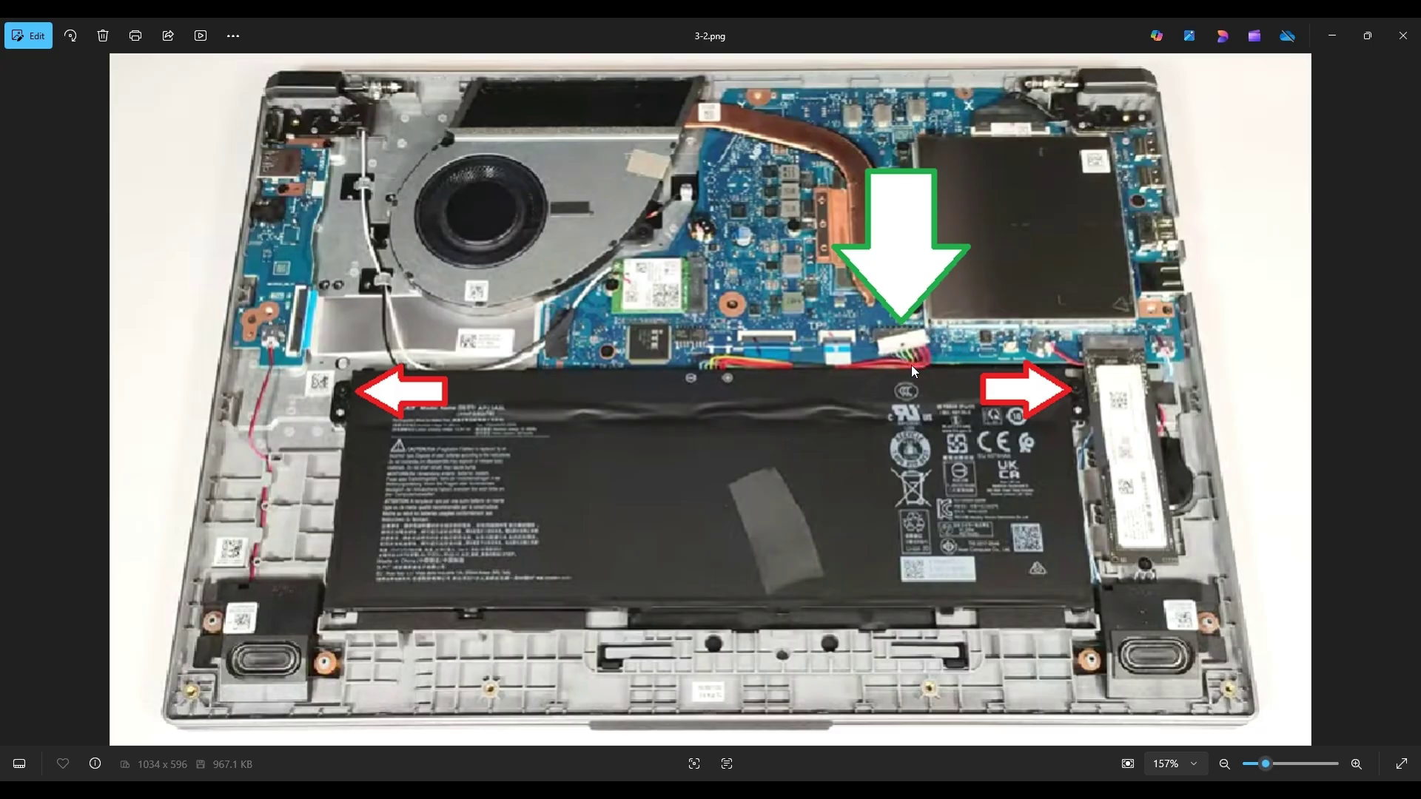
- Advance to 4.png, showing the battery removed and the touchpad boards and ribbon cables exposed
{"action": "key", "text": "Right"}
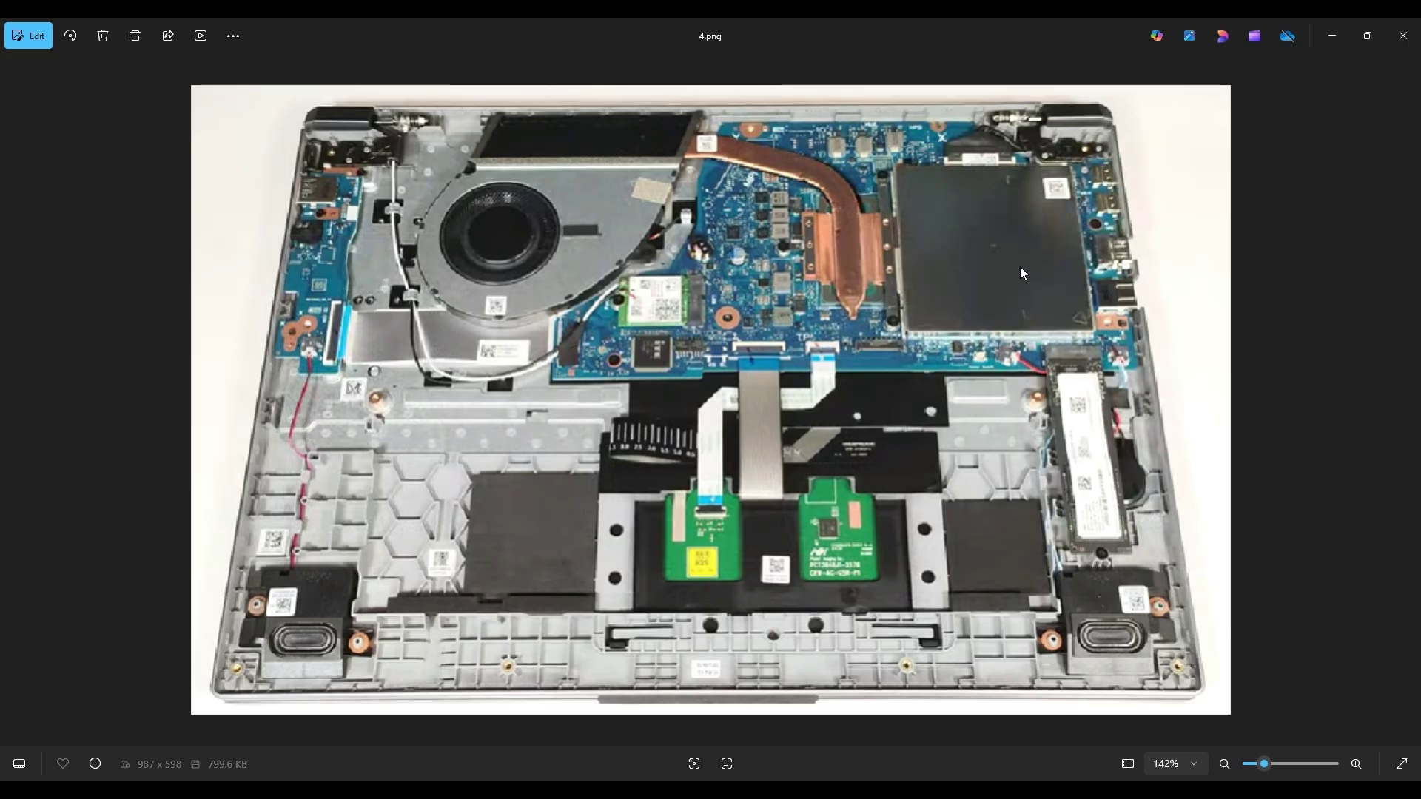
- Advance to 4-2.png, showing the memory shield removed, the RAM module and an empty slot
{"action": "key", "text": "Right"}
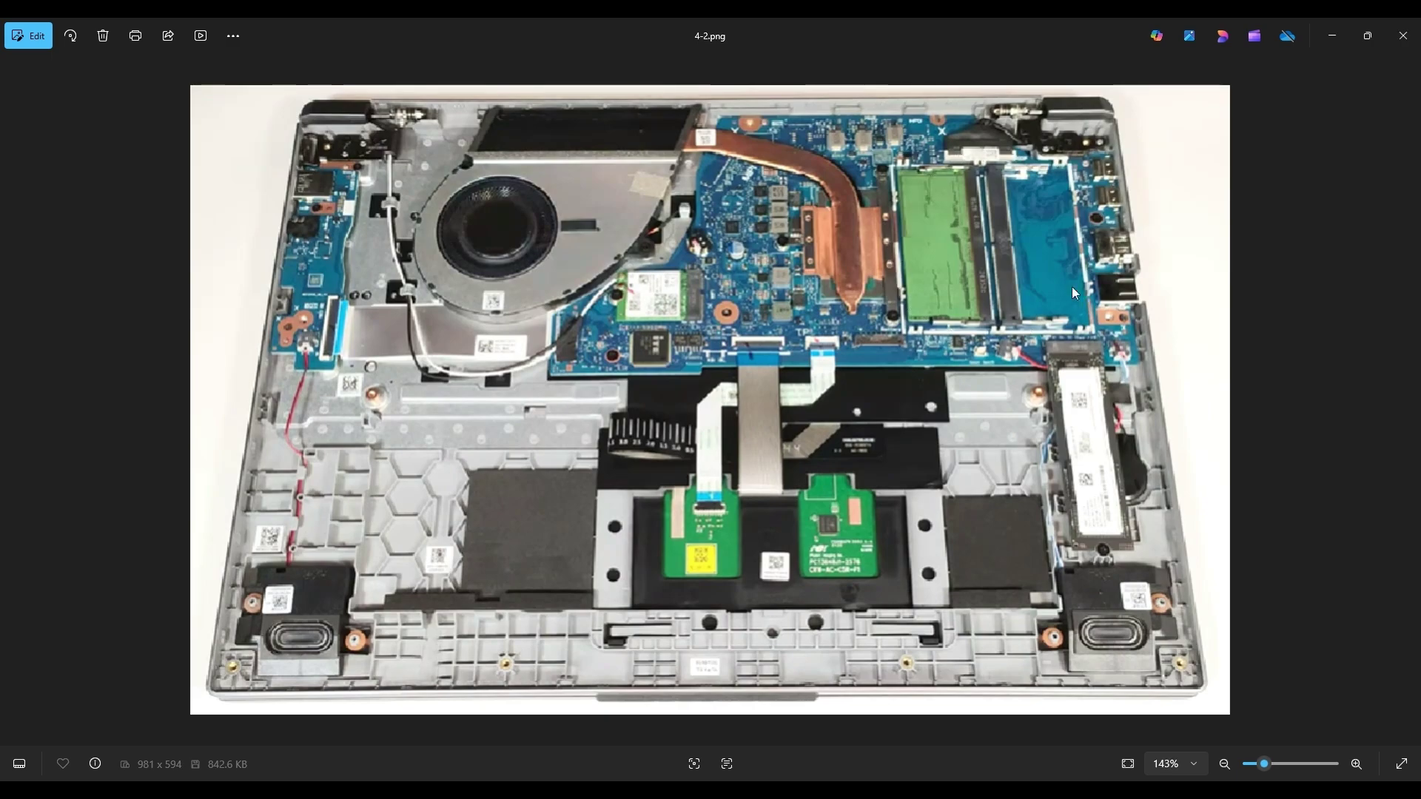